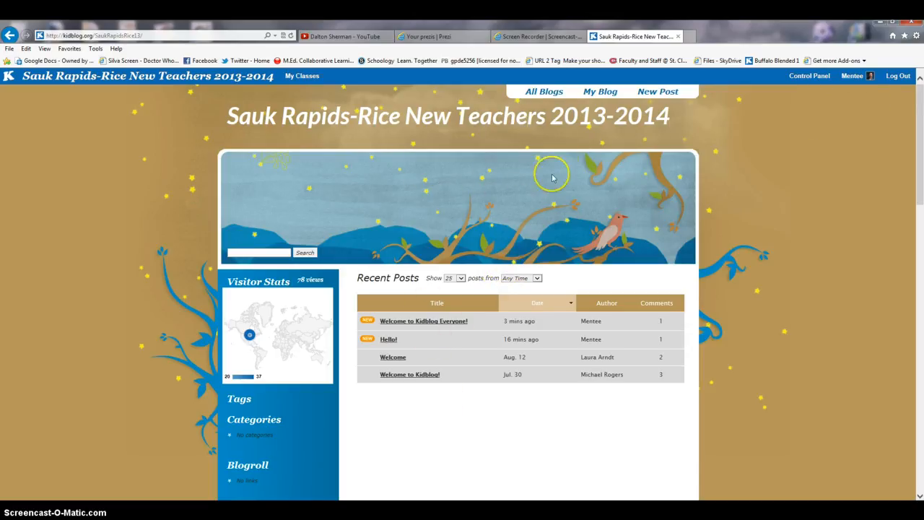
- Create a new blog post titled "My Next Entry" with the body text "My day in my class...."
left_click(658, 92)
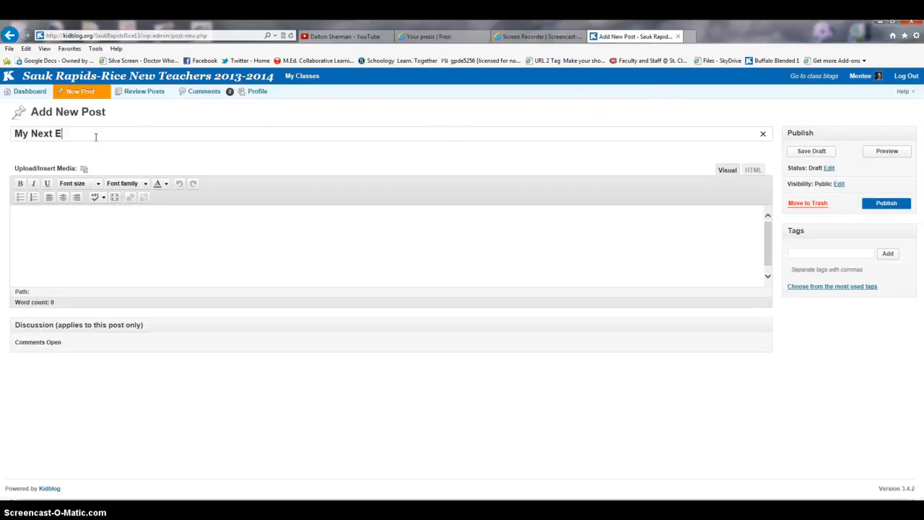
left_click(85, 234)
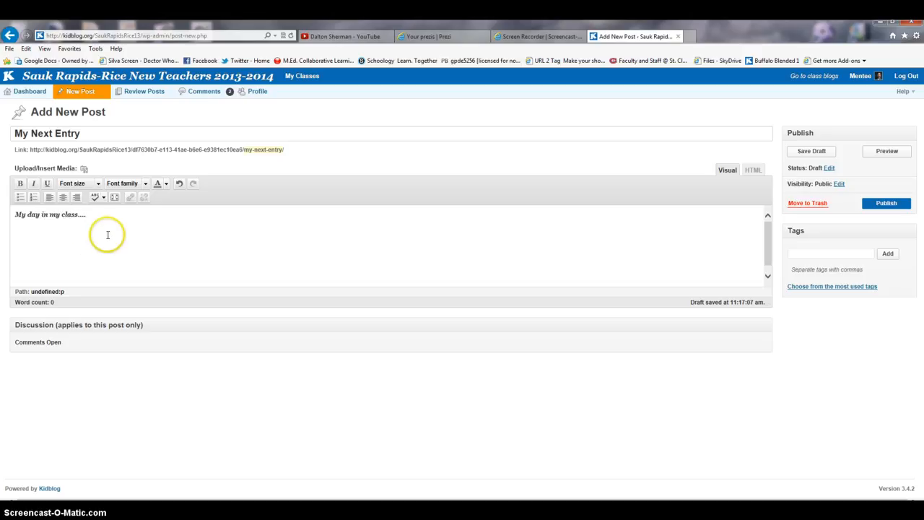
left_click(110, 232)
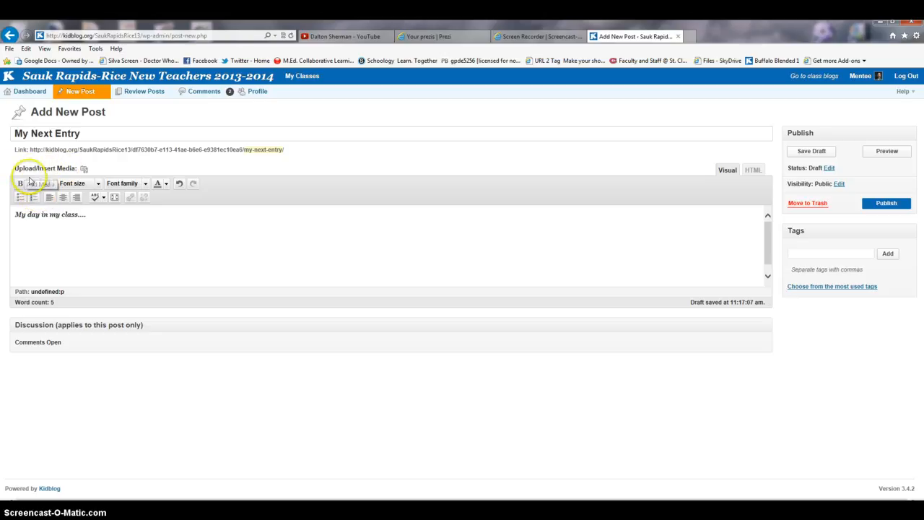
- Upload the image 01_aklife_winter_wonderland from the Misc folder in My Pictures to the post's media
left_click(63, 169)
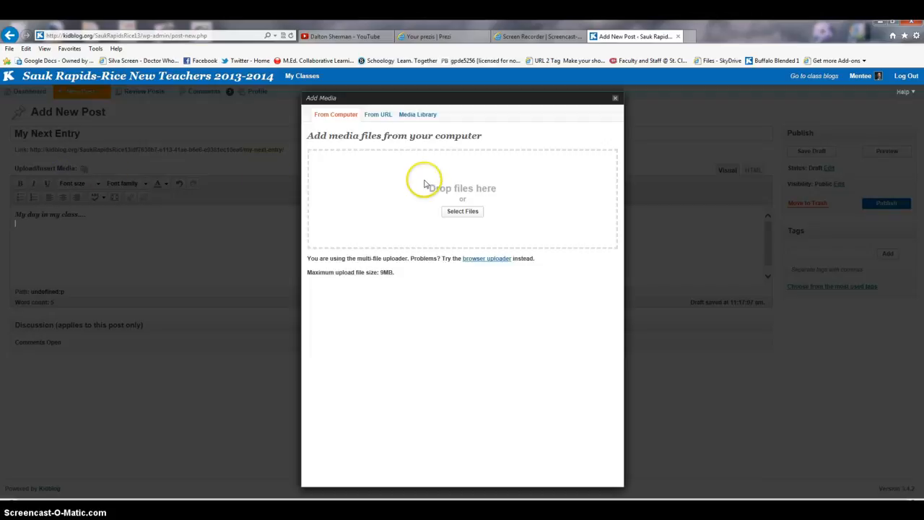
left_click(470, 213)
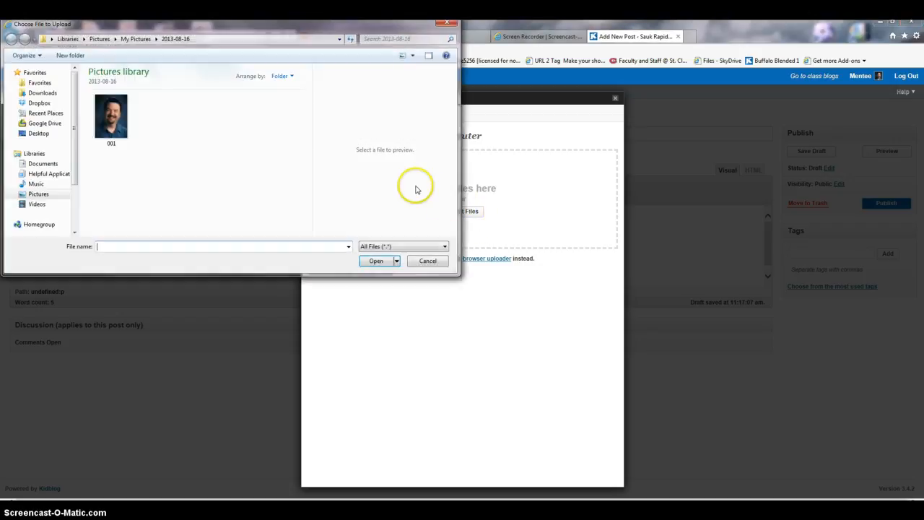
left_click(136, 38)
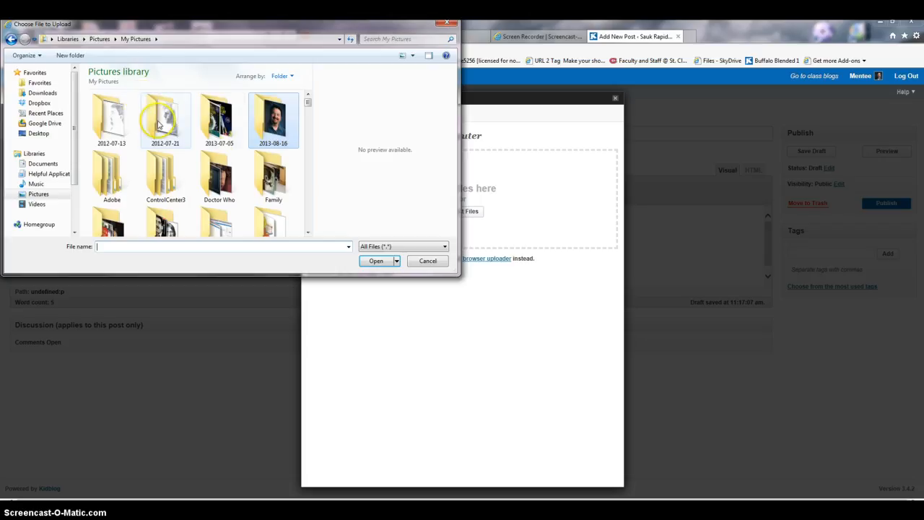
left_click(308, 207)
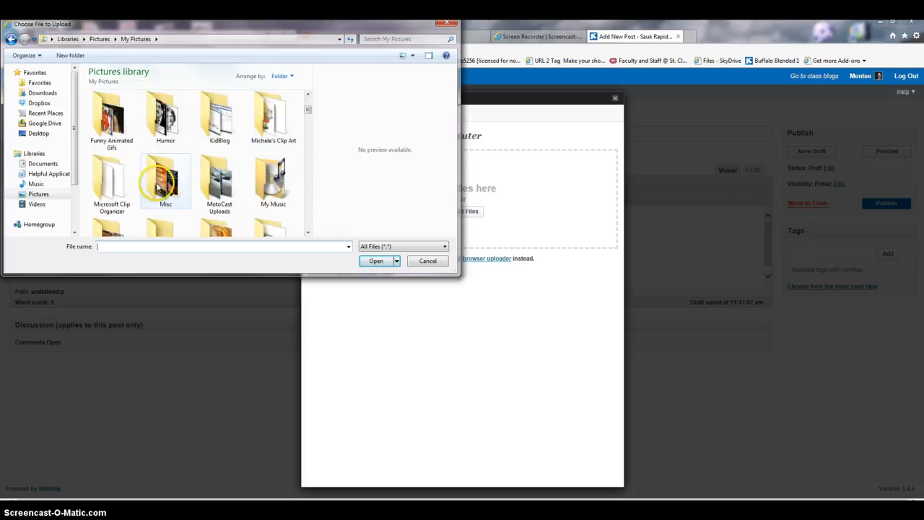
double_click(159, 186)
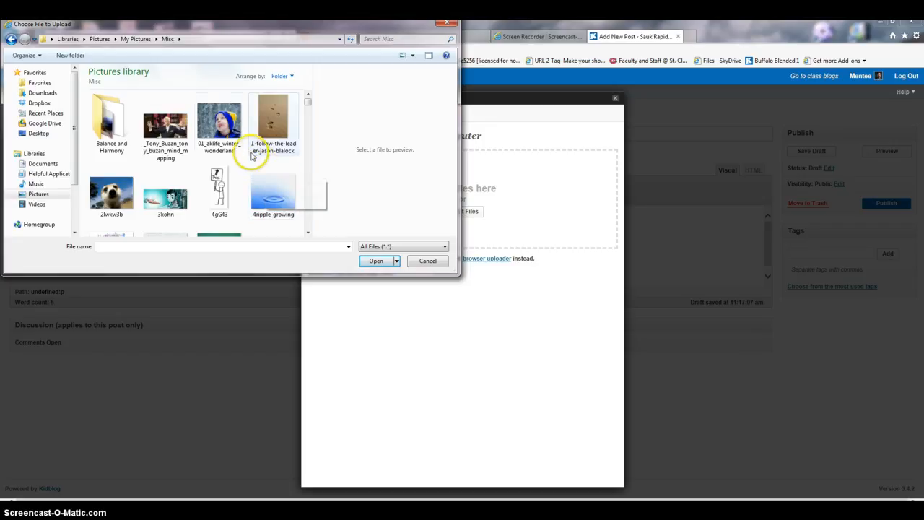
left_click(232, 131)
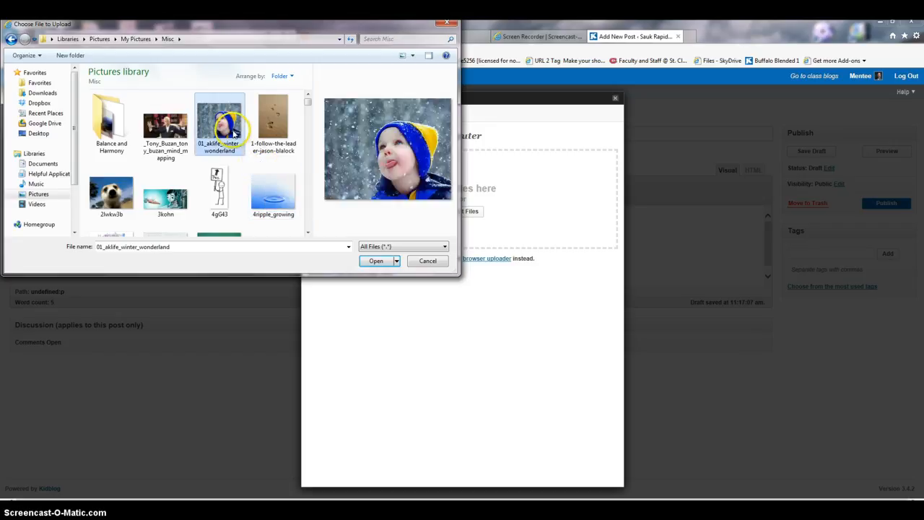
left_click(376, 260)
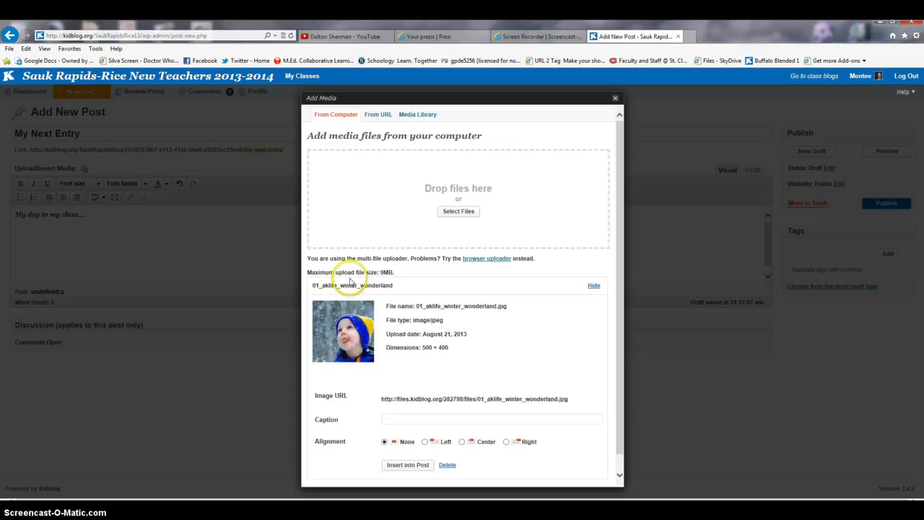
- Insert the uploaded image into the post with an empty caption and alignment None
left_click(395, 418)
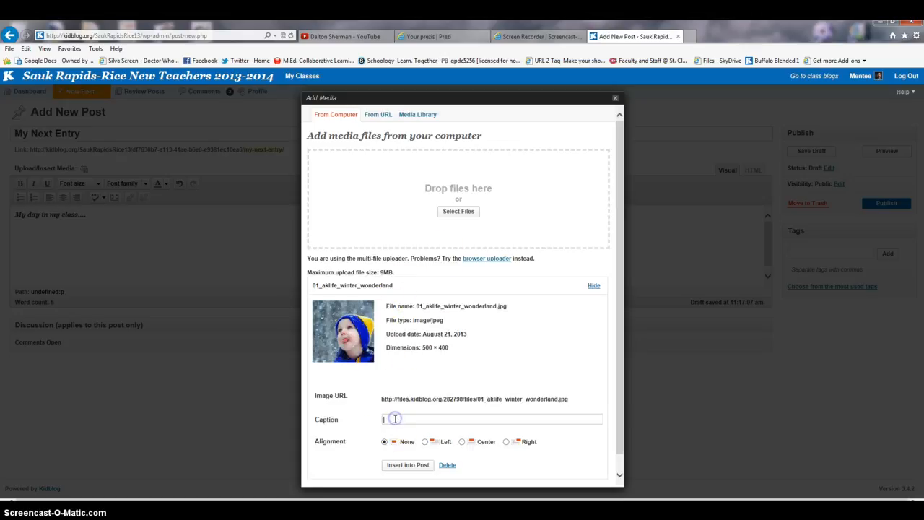
left_click(404, 466)
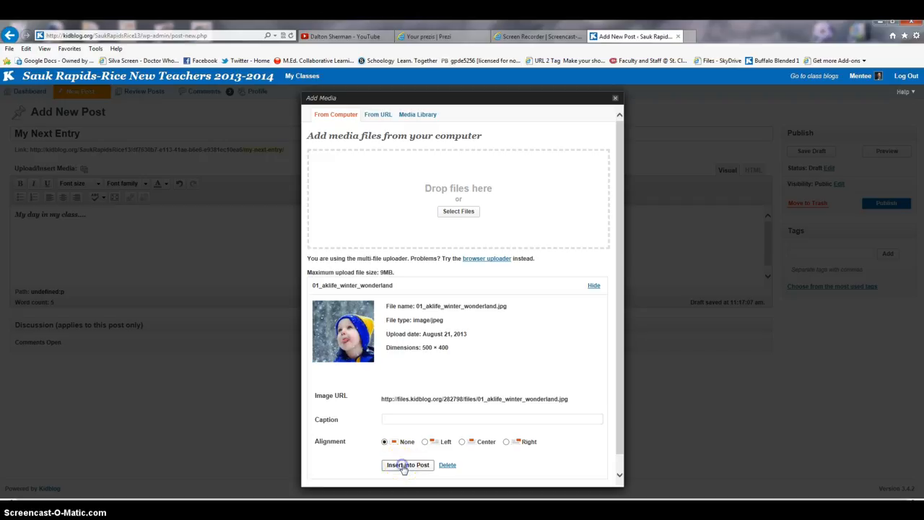
scroll(317, 268, "up", 5)
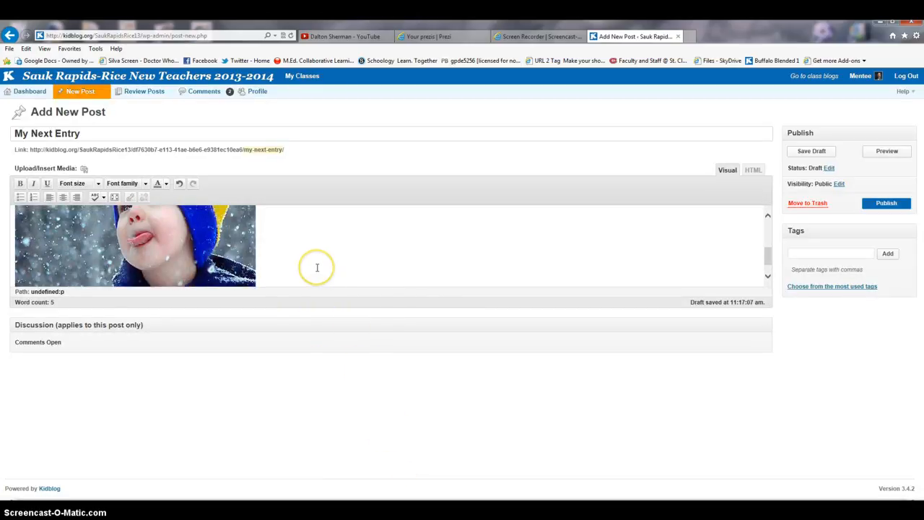
scroll(317, 268, "down", 5)
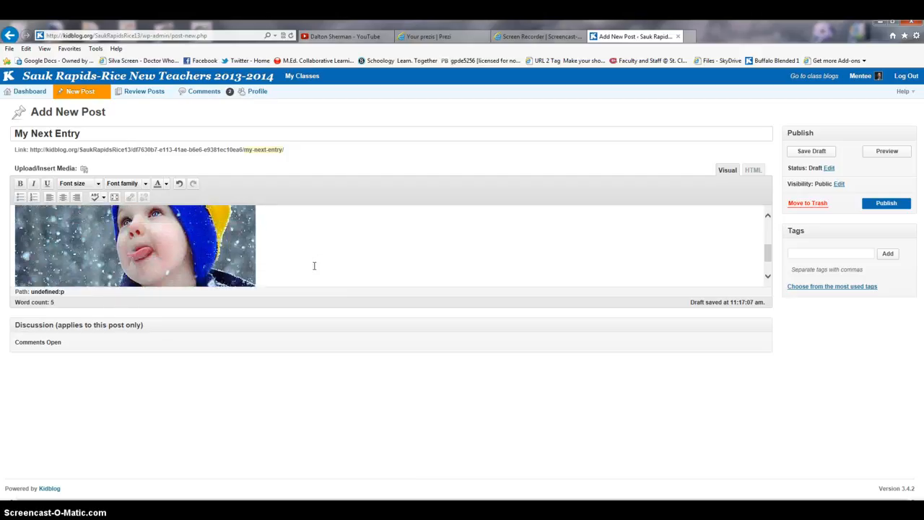
- Shrink the inserted picture proportionally to roughly 60% of its displayed width and publish the post
left_click(237, 243)
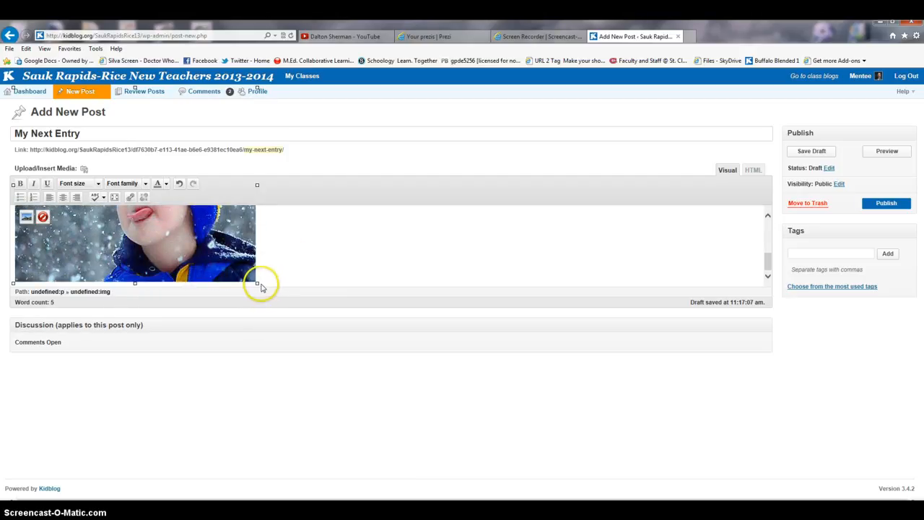
left_click_drag(258, 283, 164, 207)
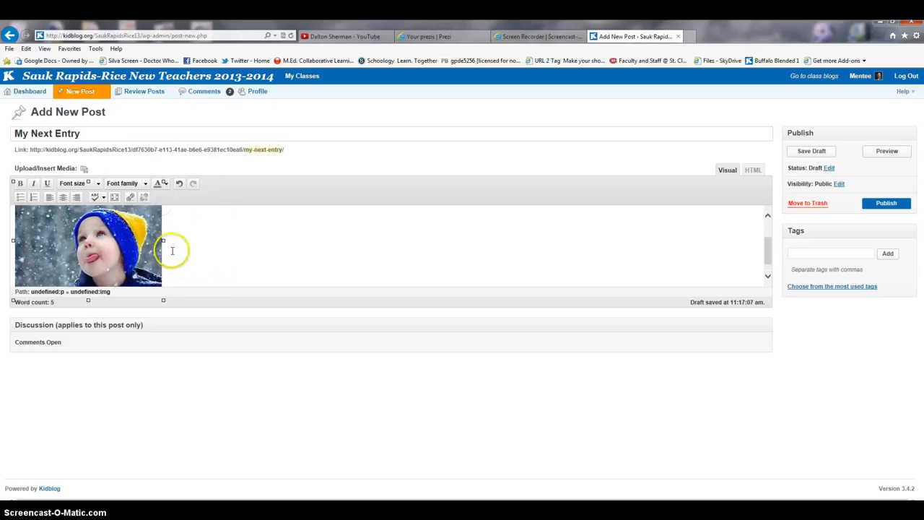
left_click(200, 264)
scroll(200, 264, "up", 2)
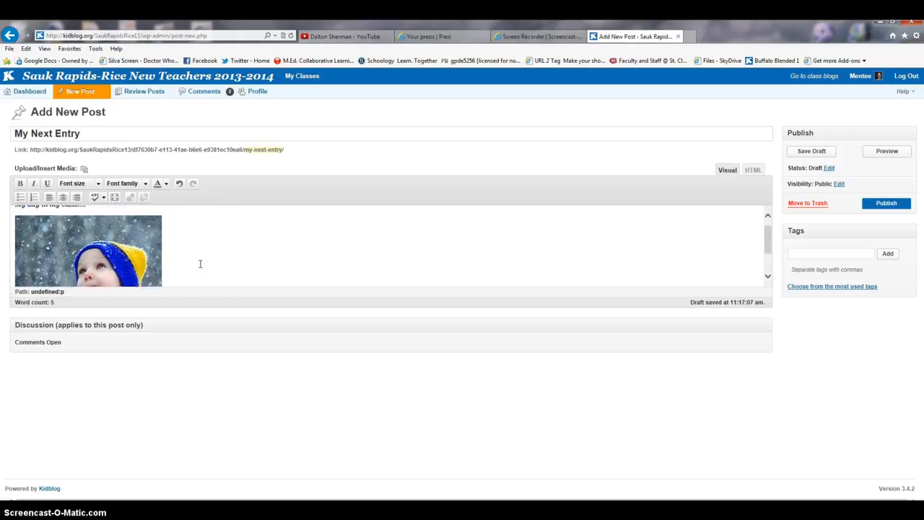
scroll(200, 263, "down", 3)
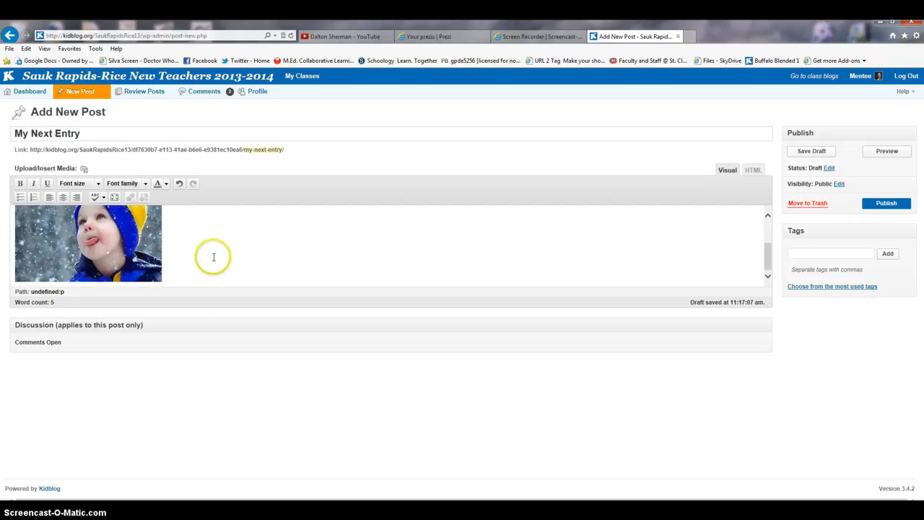
scroll(213, 258, "up", 3)
left_click(874, 203)
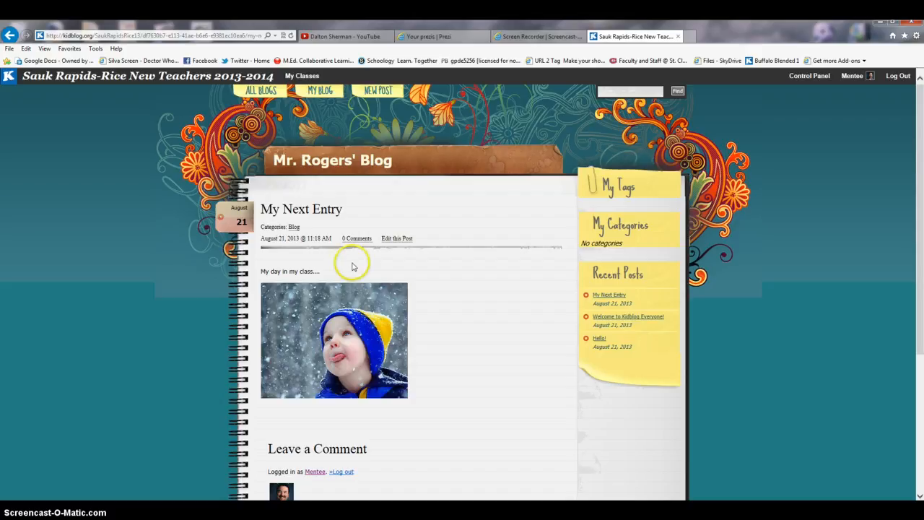
- Open the published post for editing, and copy the share link of the video open on YouTube
left_click(391, 242)
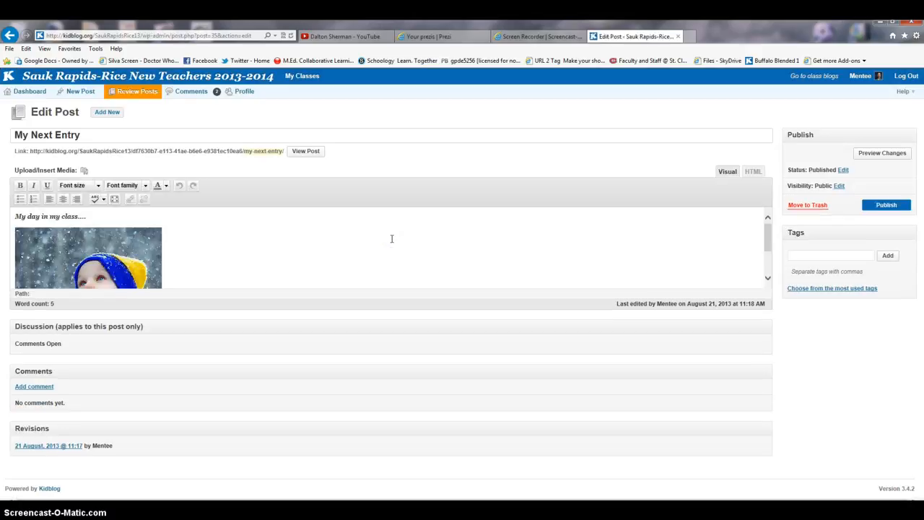
left_click(354, 36)
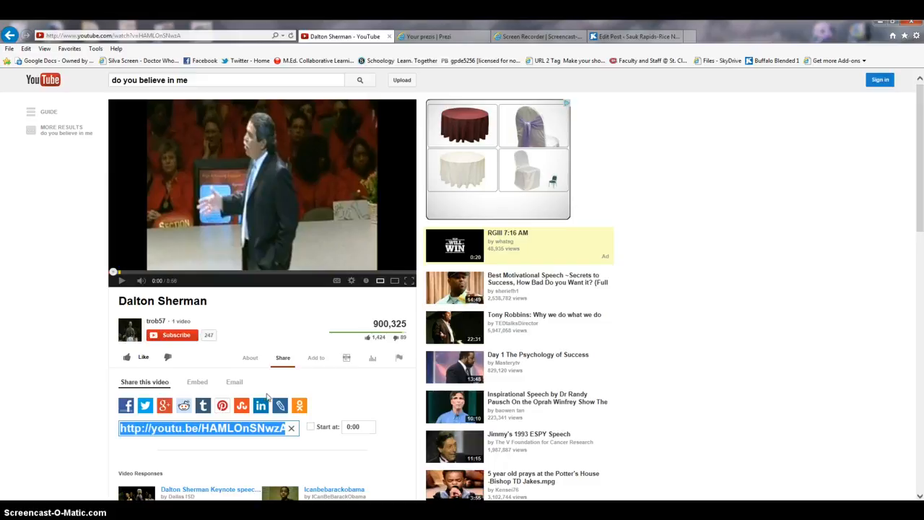
left_click(286, 363)
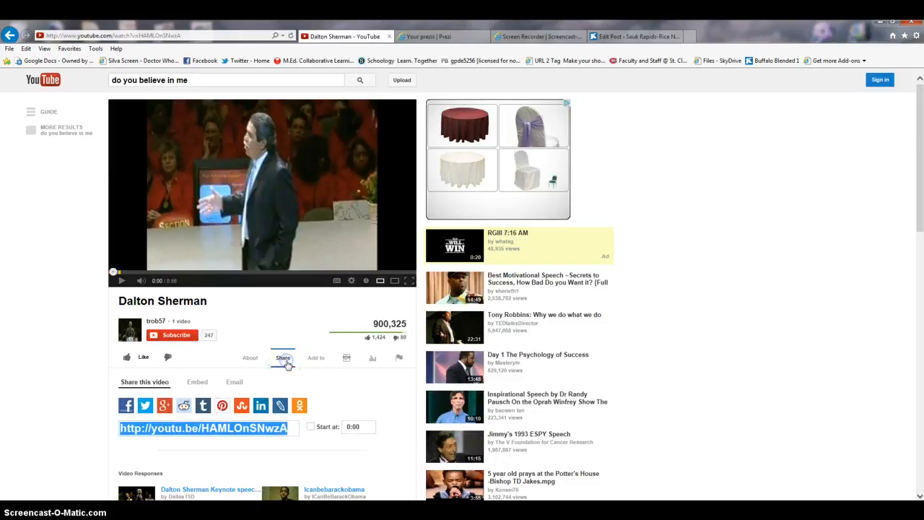
right_click(247, 431)
left_click(271, 460)
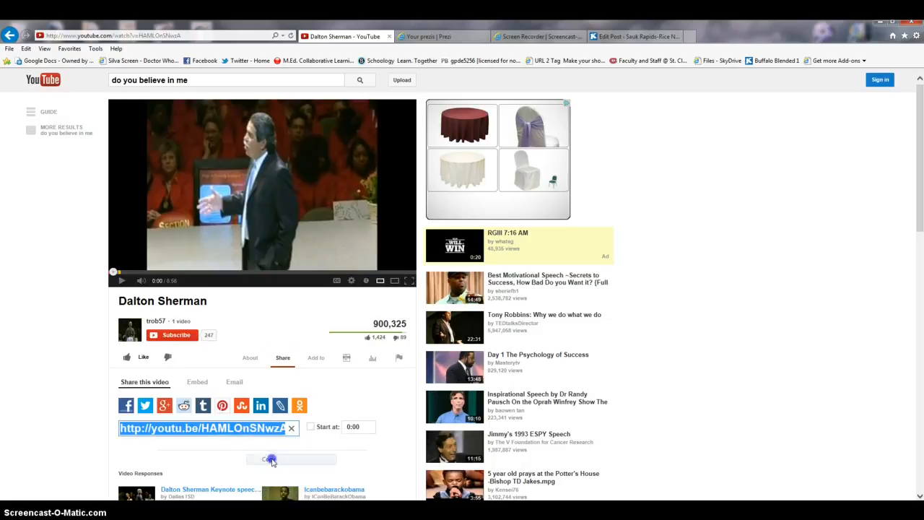
- Return to the Kidblog post editor and add two line breaks below the picture
left_click(628, 36)
scroll(184, 248, "down", 2)
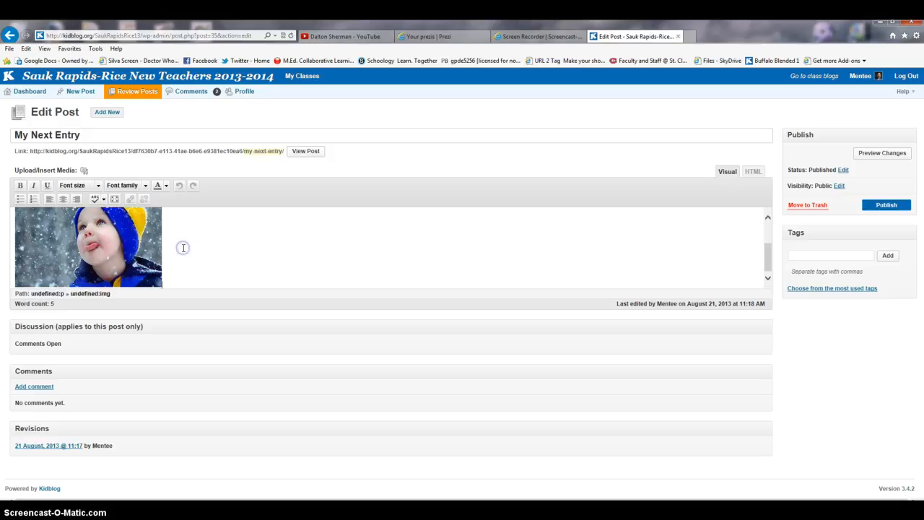
key("Return")
key("Return")
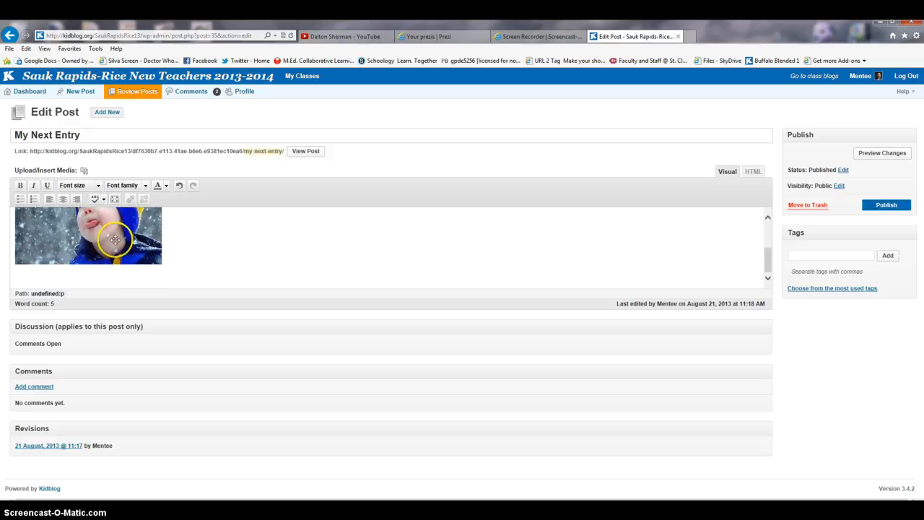
left_click(57, 171)
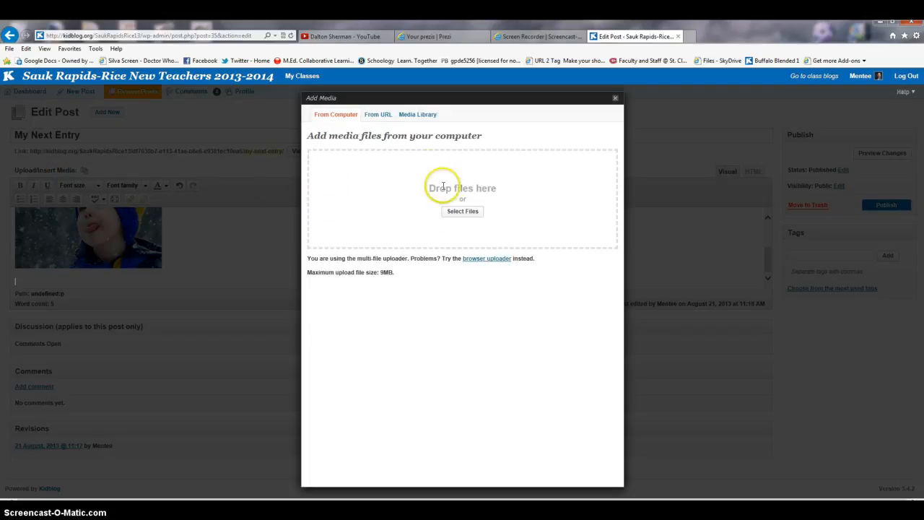
left_click(375, 116)
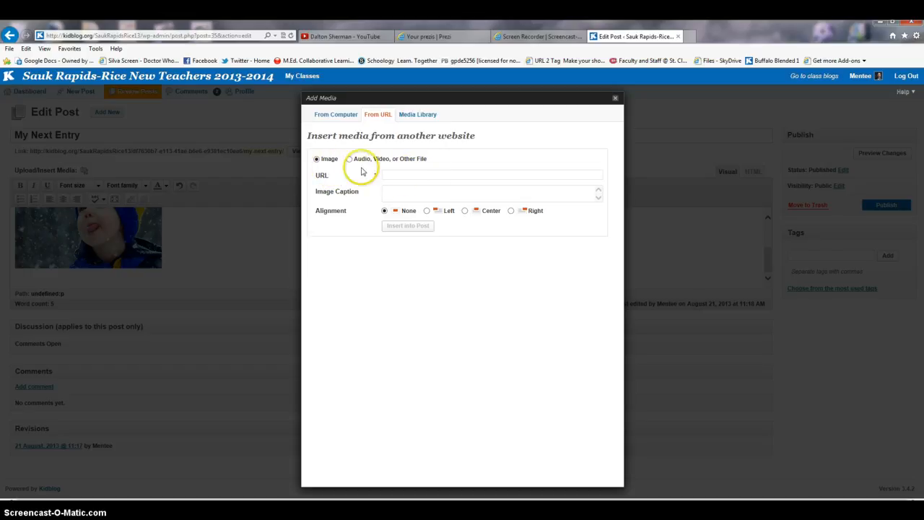
left_click(413, 175)
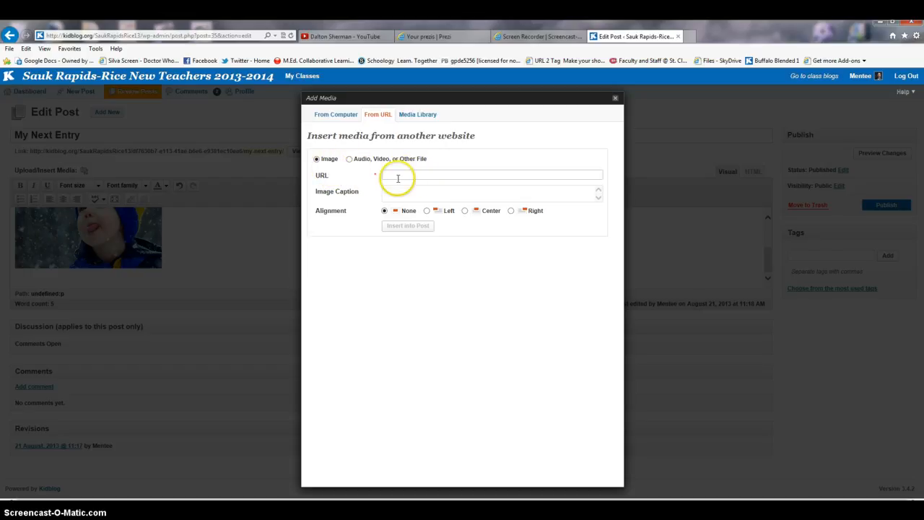
left_click(350, 159)
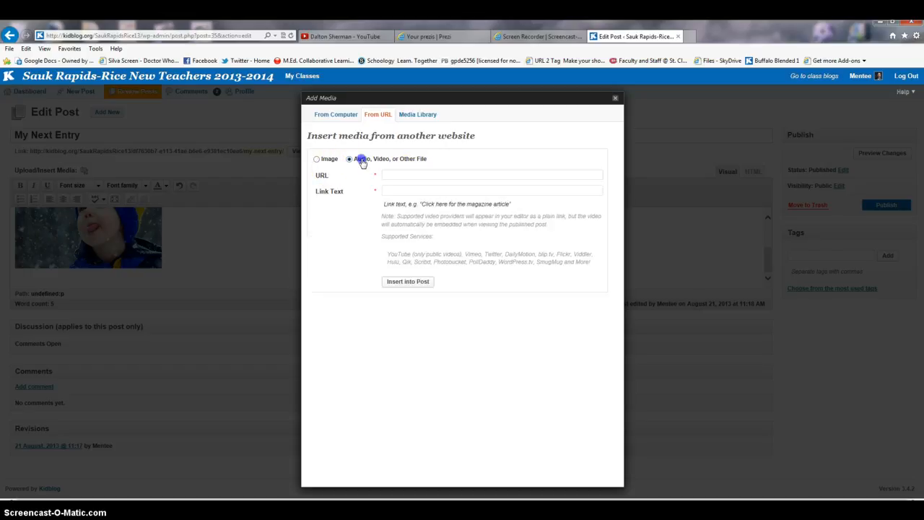
left_click(404, 174)
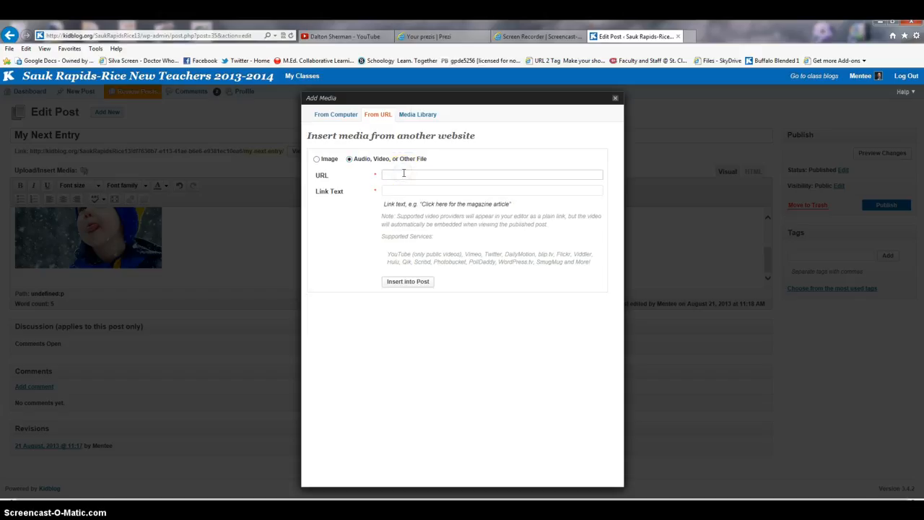
left_click(412, 283)
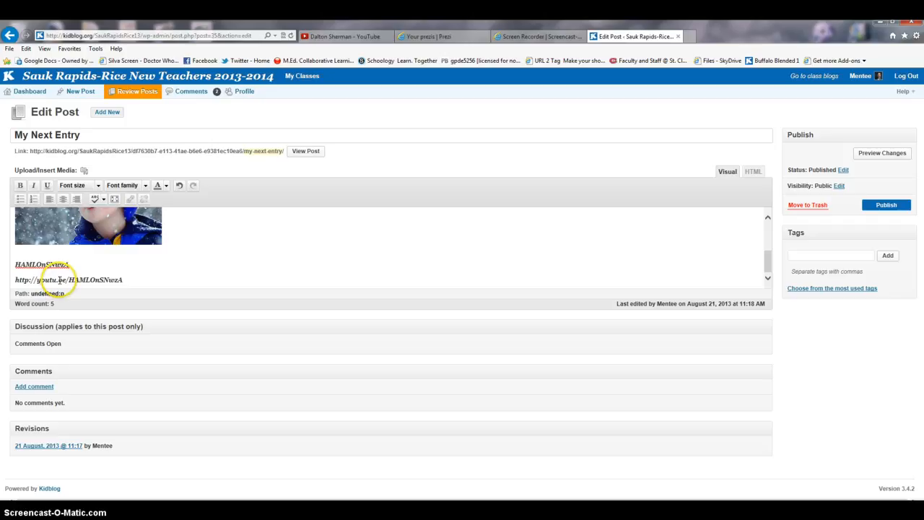
- Publish the updated post and view it on the blog to check the embedded video
left_click(869, 156)
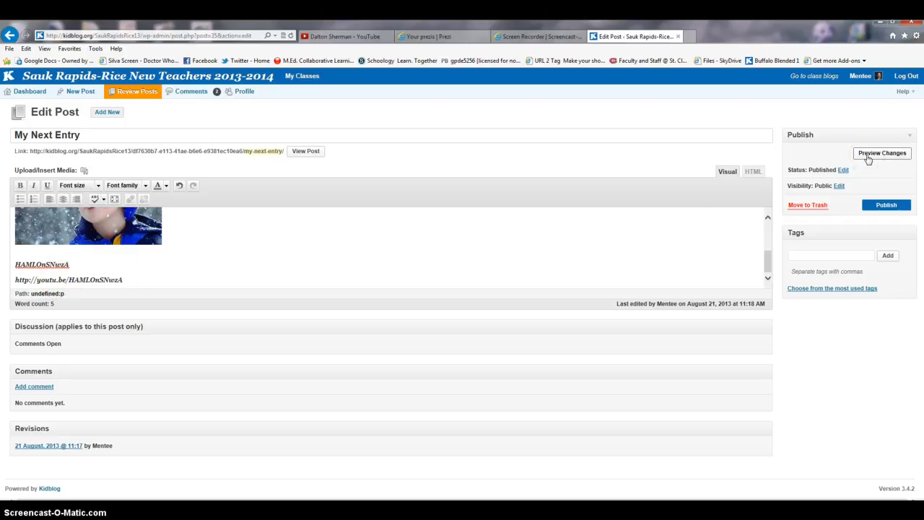
left_click(887, 205)
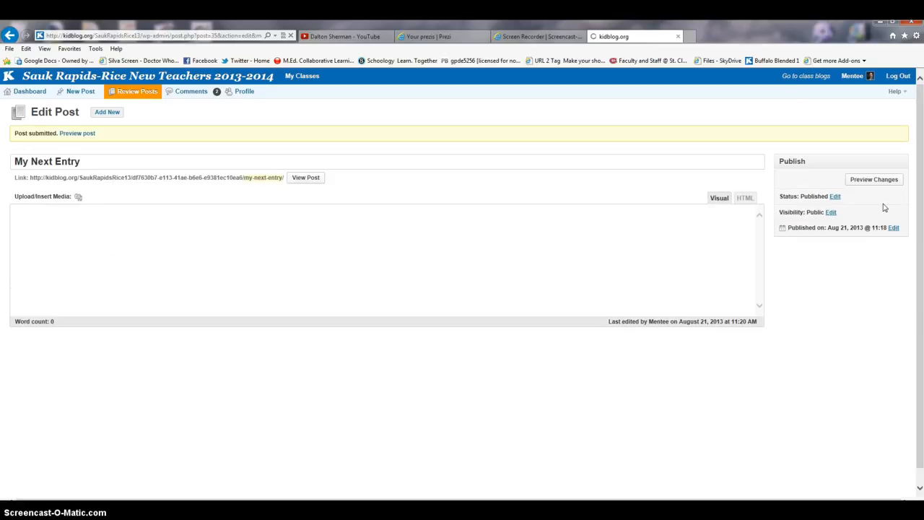
left_click(303, 178)
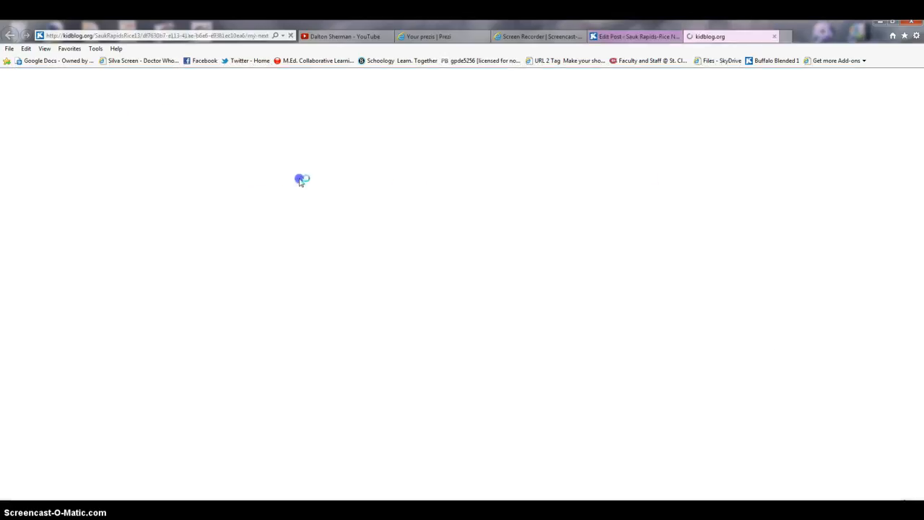
scroll(463, 293, "down", 3)
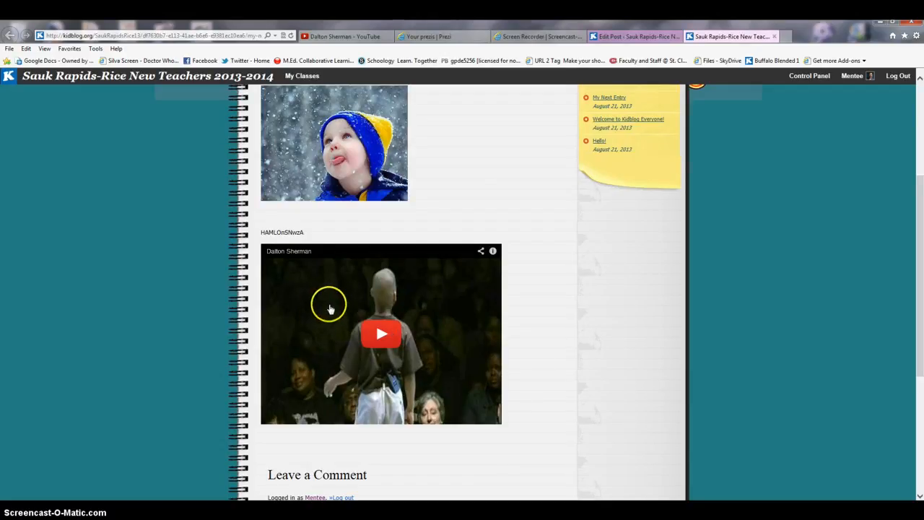
- Look over the picture and embedded video in the published My Next Entry post, and reopen the post in the editor
scroll(384, 287, "down", 2)
scroll(384, 288, "up", 1)
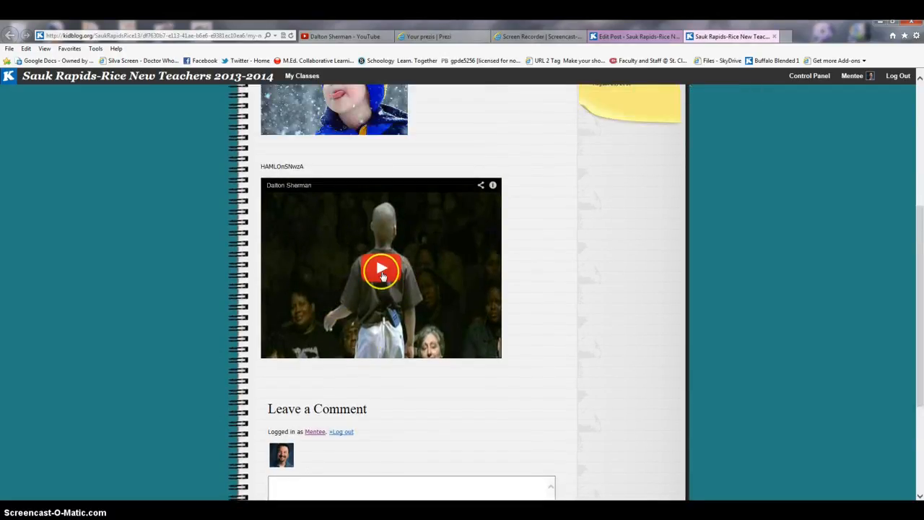
scroll(390, 276, "up", 2)
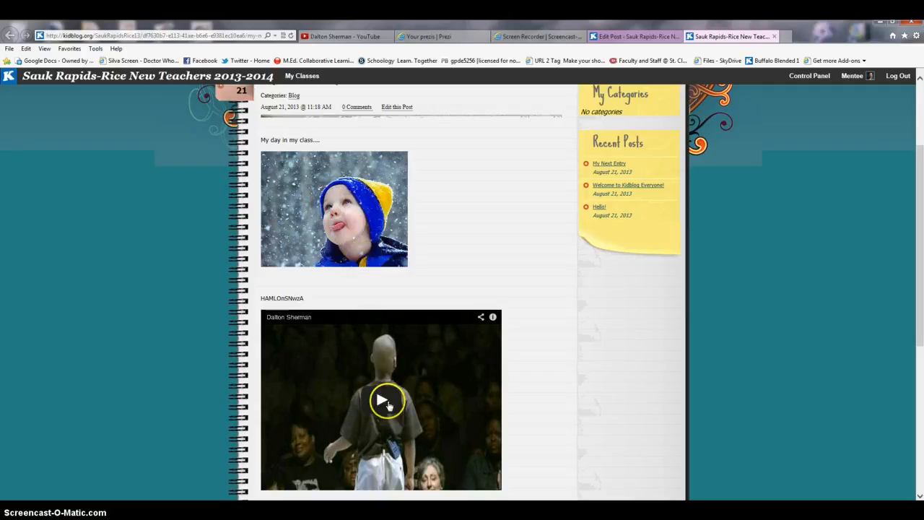
scroll(502, 343, "down", 2)
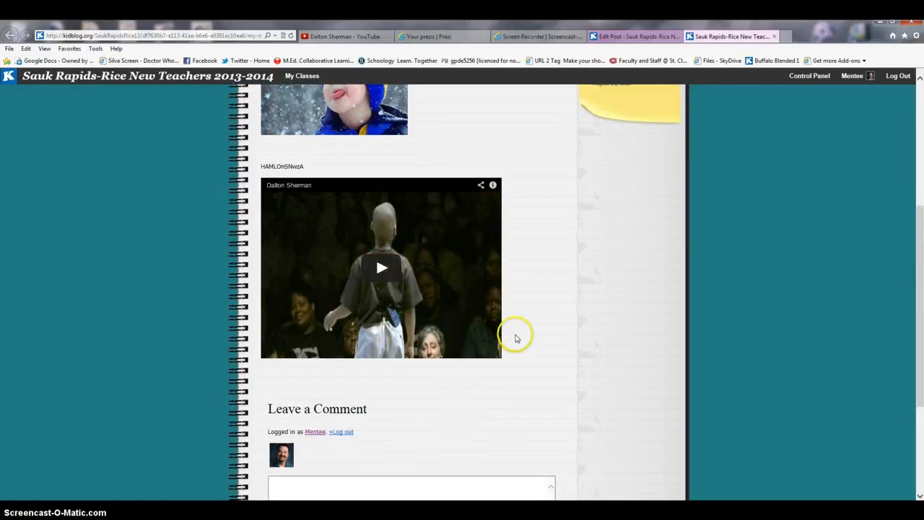
scroll(517, 331, "up", 3)
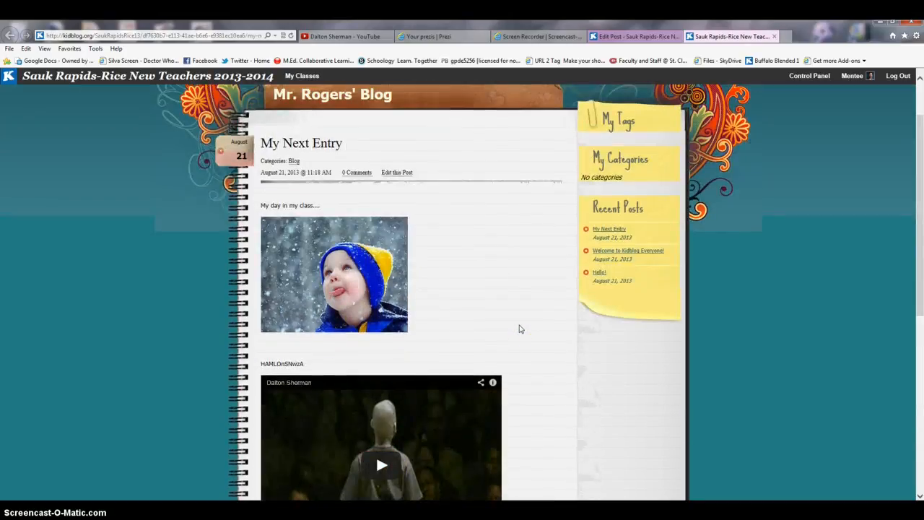
scroll(519, 329, "up", 1)
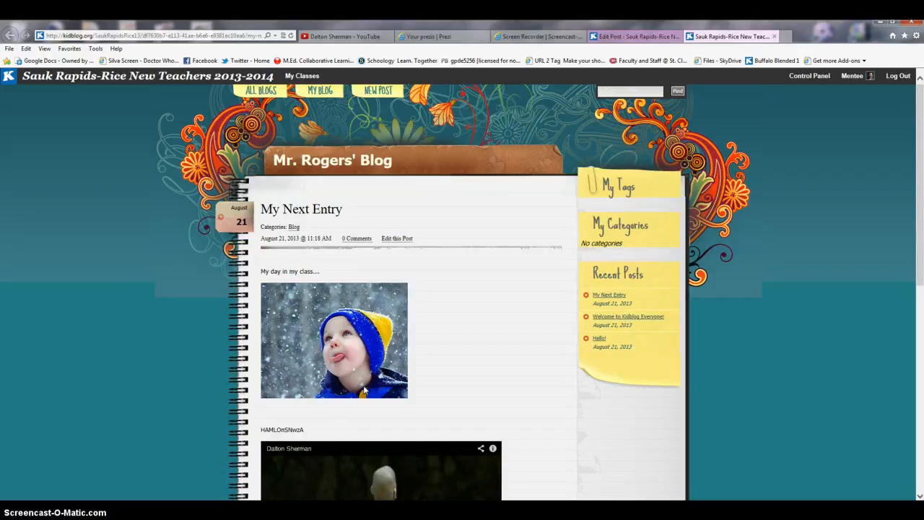
left_click(403, 239)
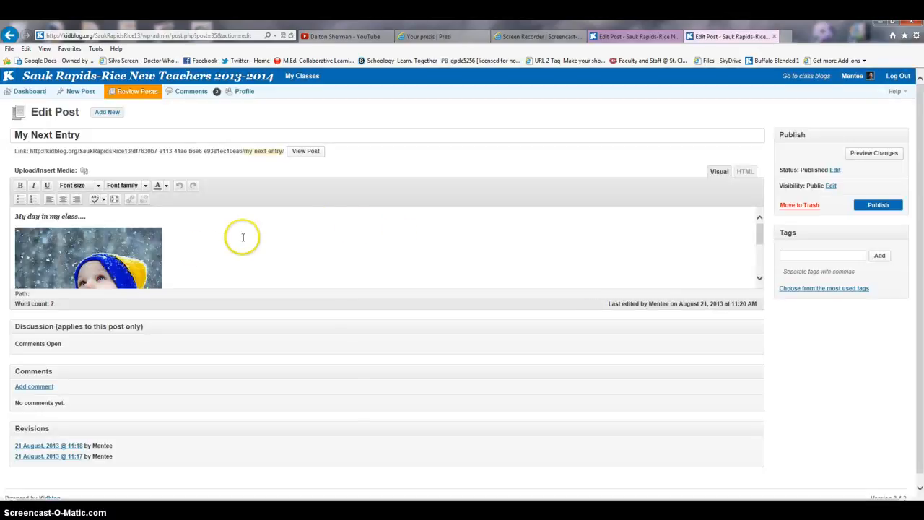
left_click(183, 273)
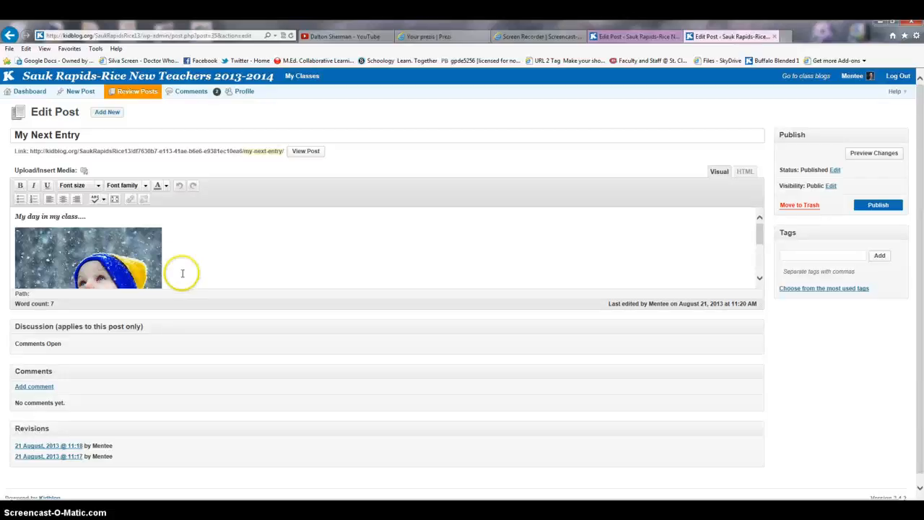